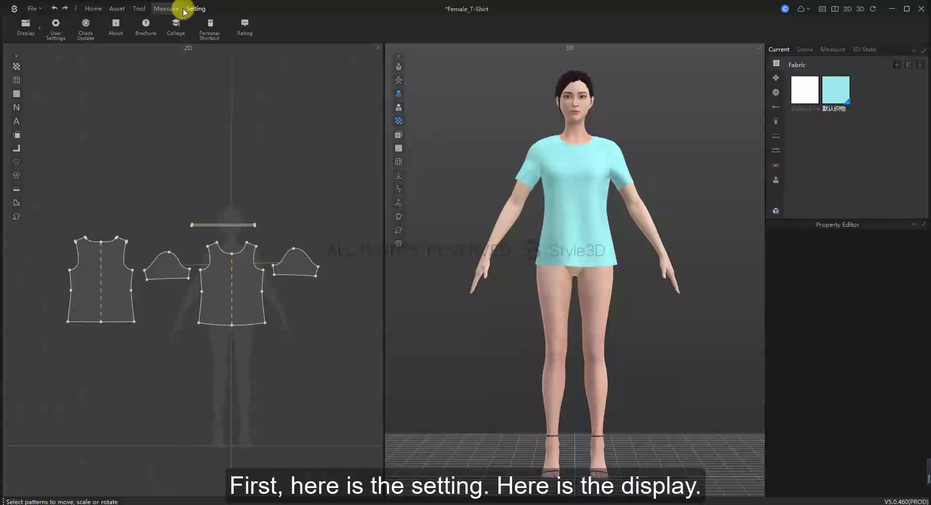
Turn on Show Avatar Measure under Display > Avatar and orbit to see the labelled body dimensions
{"action": "left_click", "coordinate": [29, 27]}
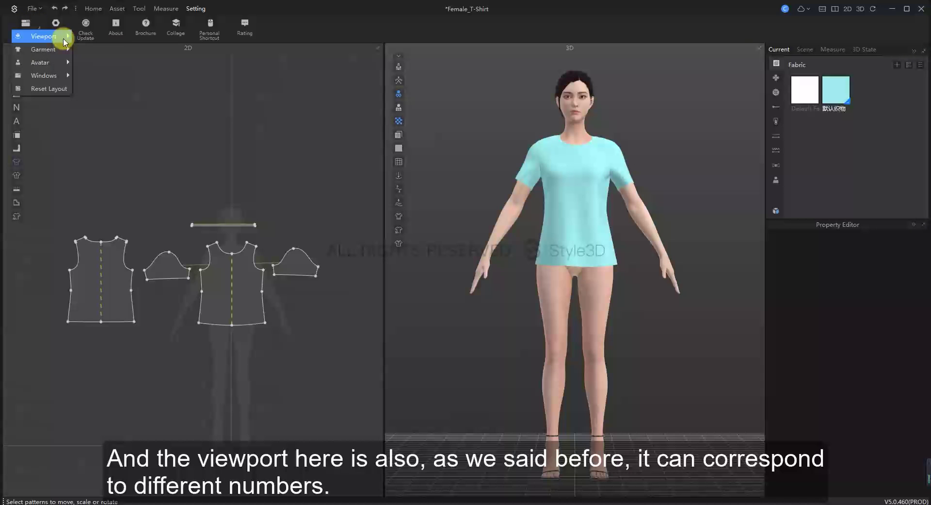
{"action": "mouse_move", "coordinate": [63, 36]}
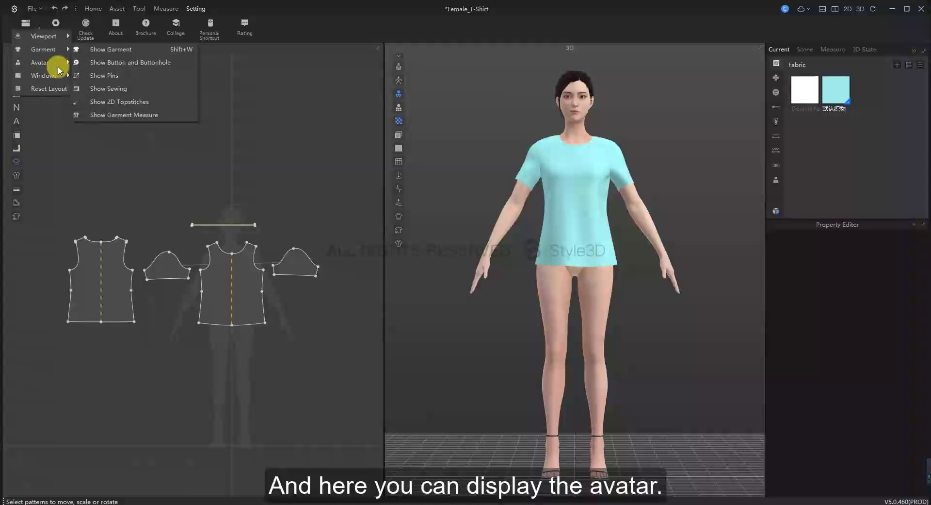
{"action": "mouse_move", "coordinate": [57, 66]}
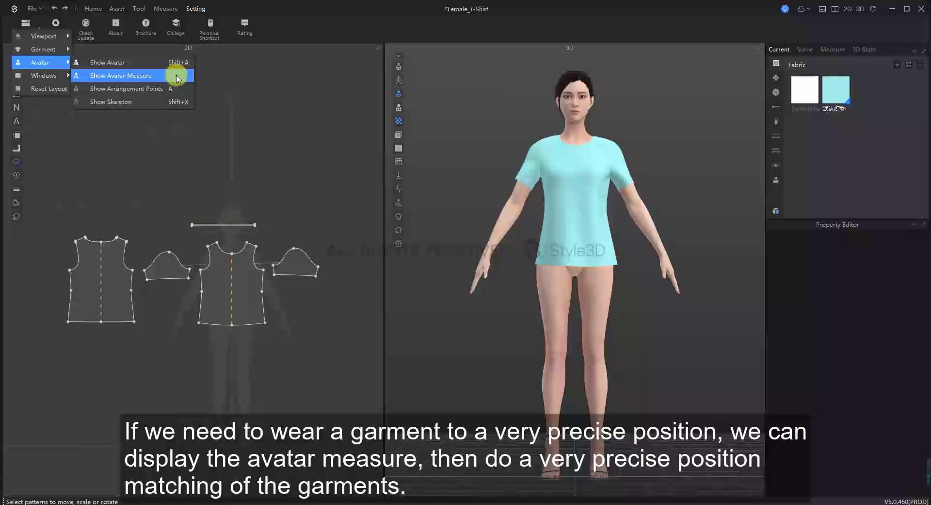
{"action": "left_click", "coordinate": [176, 77]}
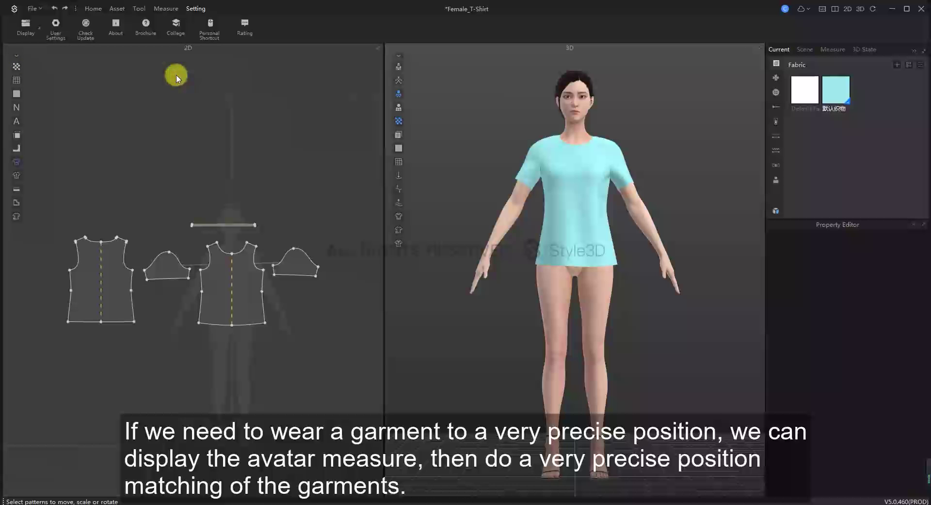
{"action": "right_click_drag", "start_coordinate": [686, 181], "coordinate": [659, 124]}
Open User Settings, look over the Shortcuts page, then check Global Unit (cm) and the Color Theme list
{"action": "key", "text": "2"}
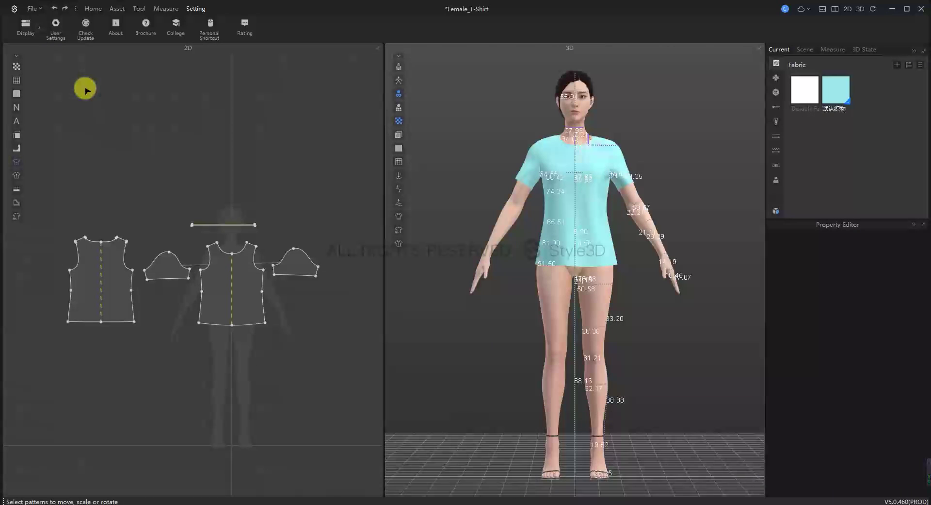
{"action": "left_click", "coordinate": [55, 26]}
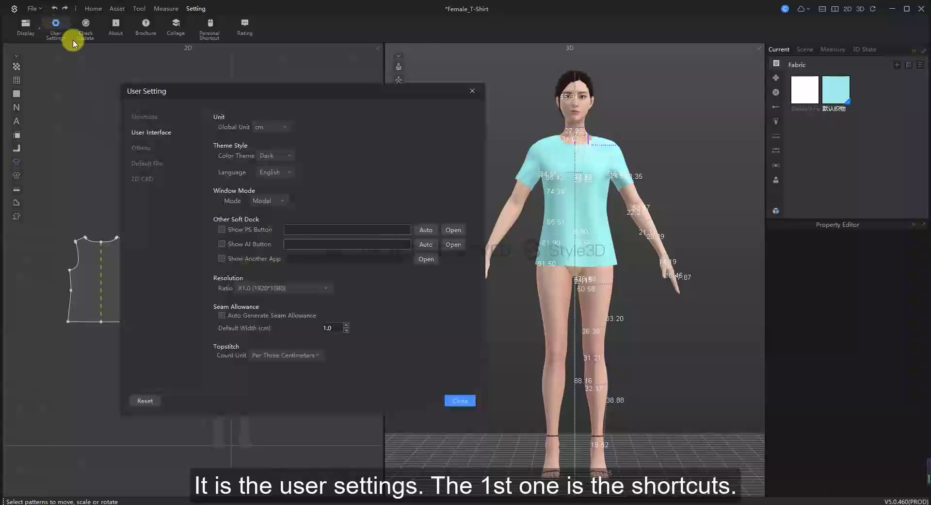
{"action": "left_click", "coordinate": [146, 118]}
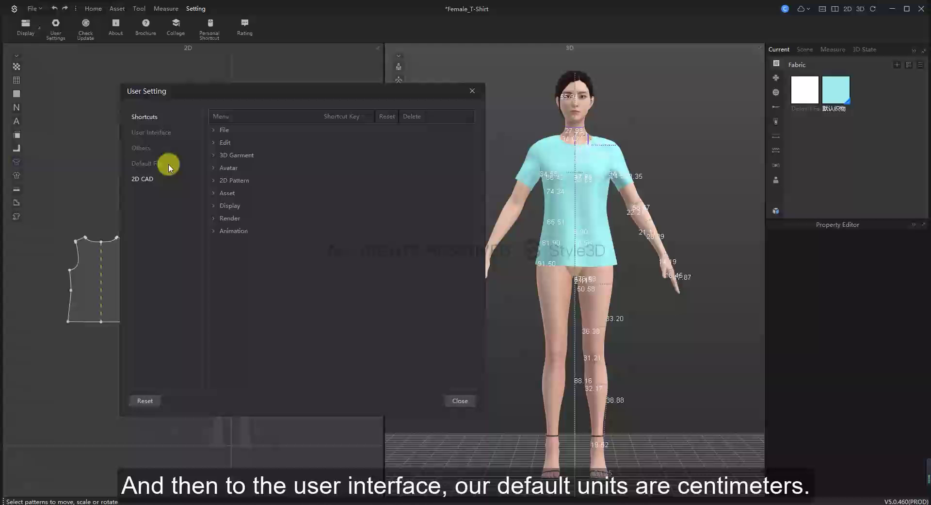
{"action": "left_click", "coordinate": [158, 137]}
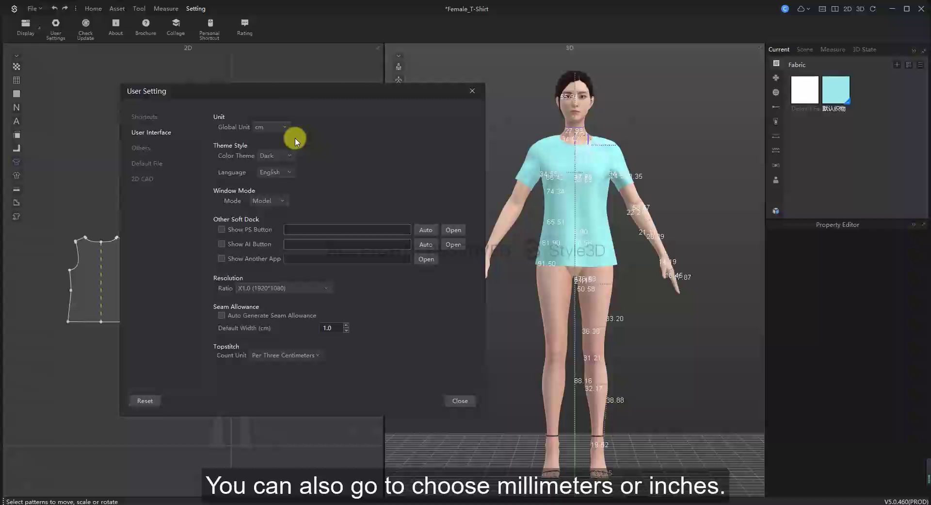
{"action": "left_click", "coordinate": [283, 127]}
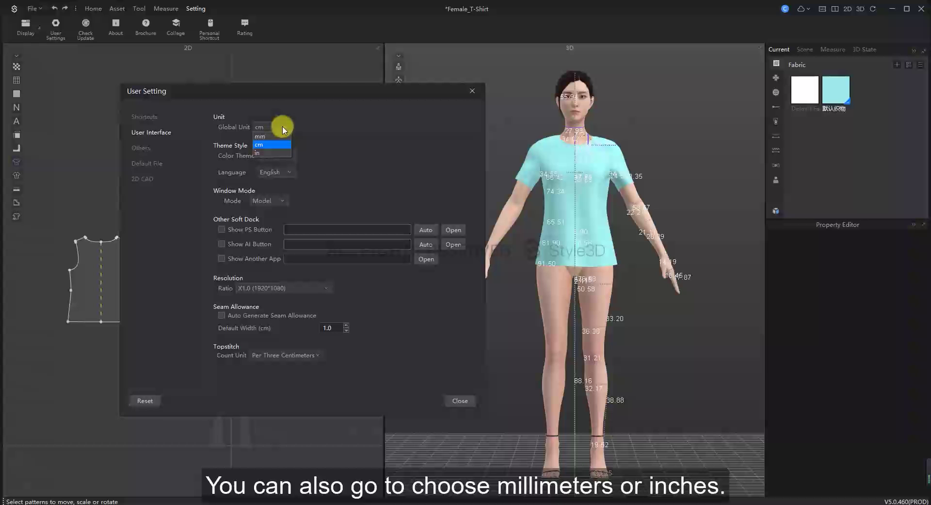
{"action": "left_click", "coordinate": [317, 134]}
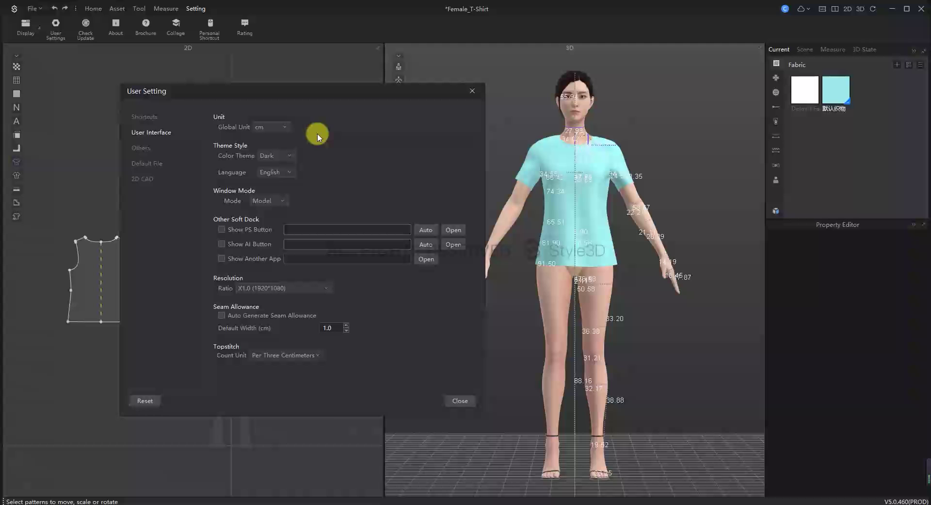
{"action": "left_click", "coordinate": [291, 156]}
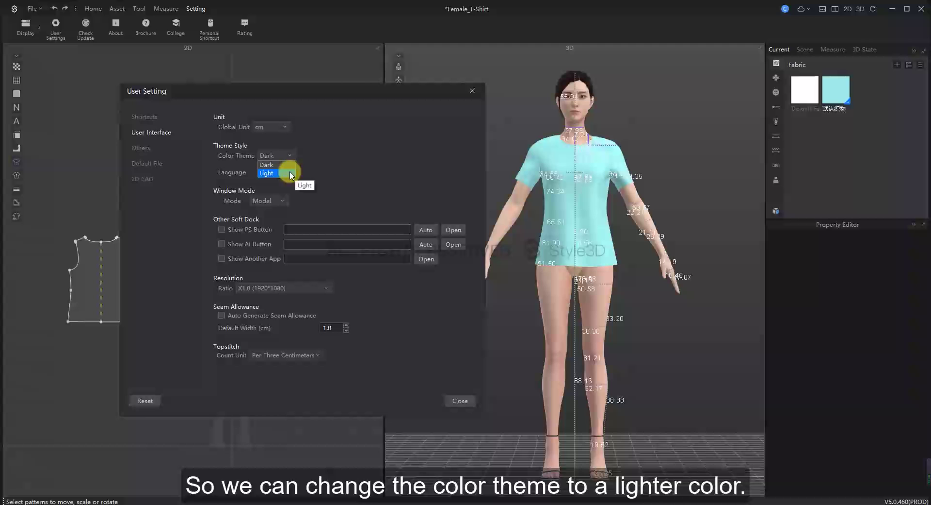
Switch the Color Theme to Light and sync the 3D background to match
{"action": "left_click", "coordinate": [290, 173]}
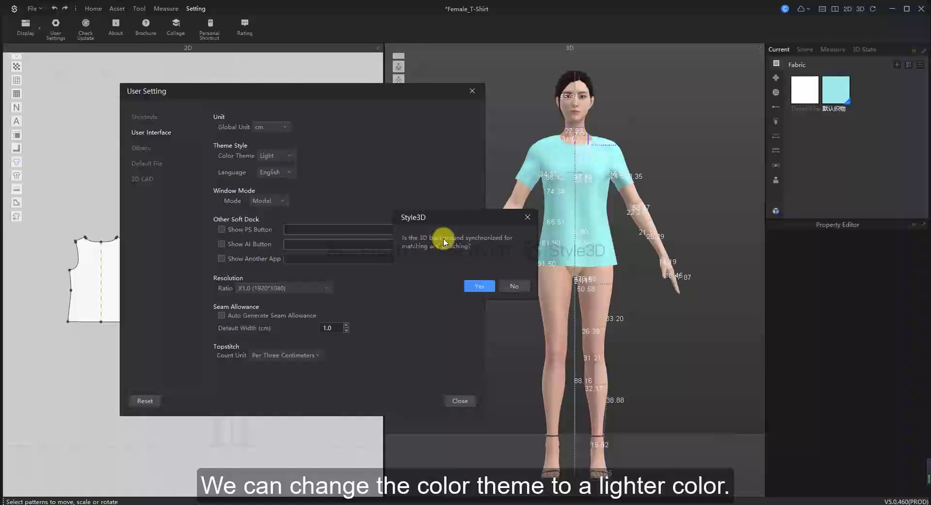
{"action": "left_click", "coordinate": [483, 285]}
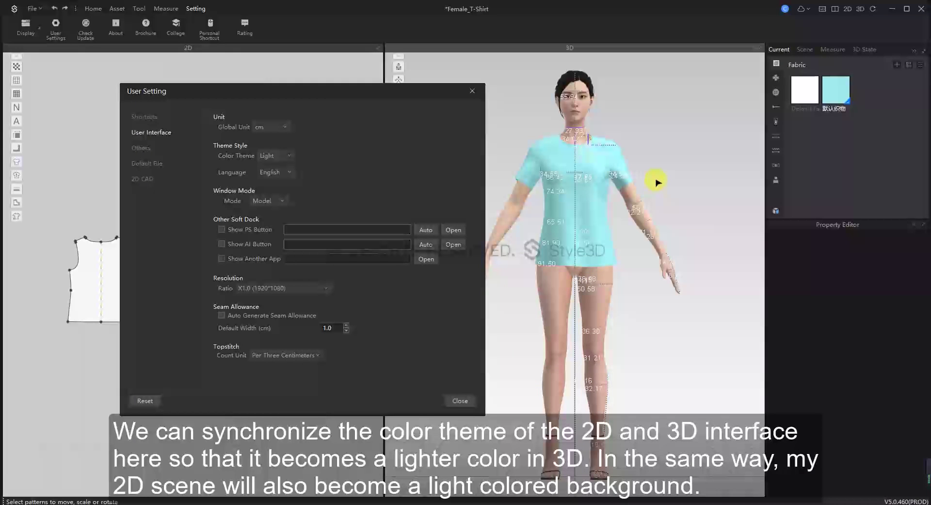
{"action": "right_click_drag", "start_coordinate": [657, 182], "coordinate": [587, 193]}
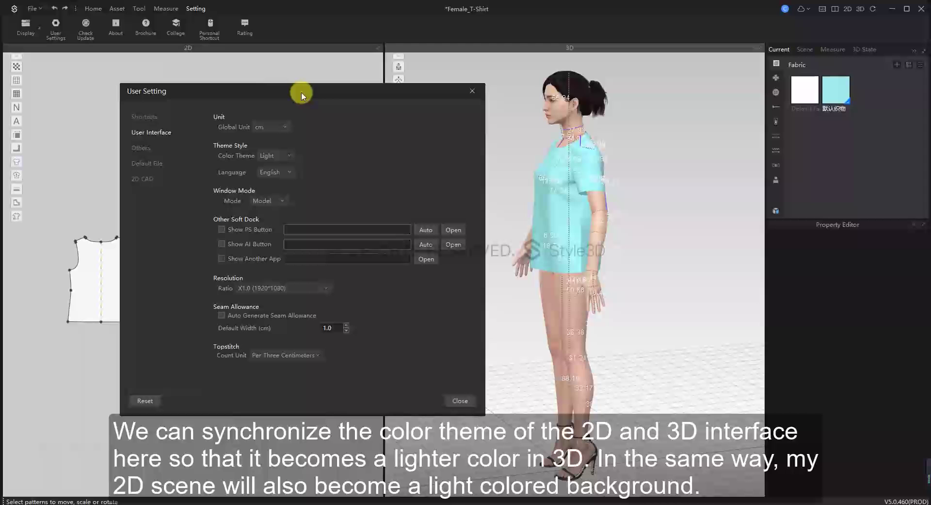
{"action": "left_click_drag", "start_coordinate": [301, 92], "coordinate": [336, 109]}
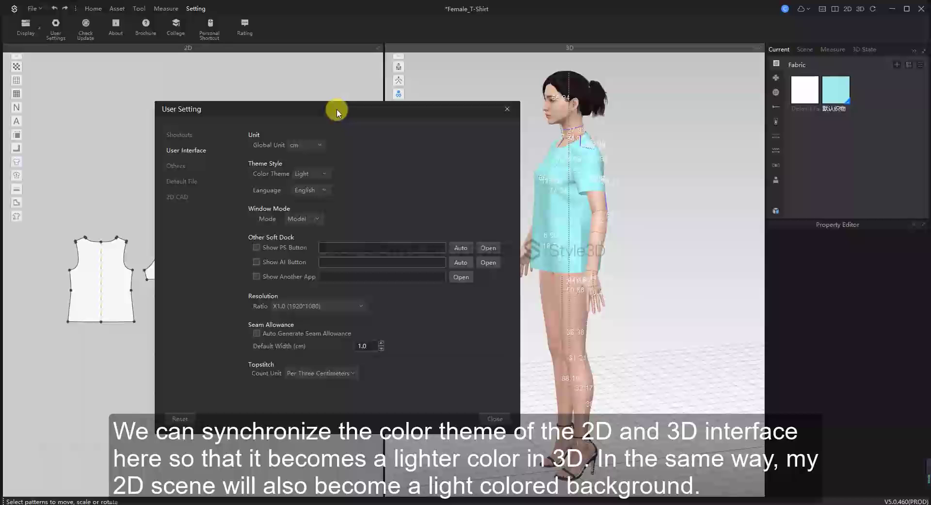
Set the Color Theme back to Dark without syncing, leaving the 3D background light
{"action": "left_click", "coordinate": [326, 177]}
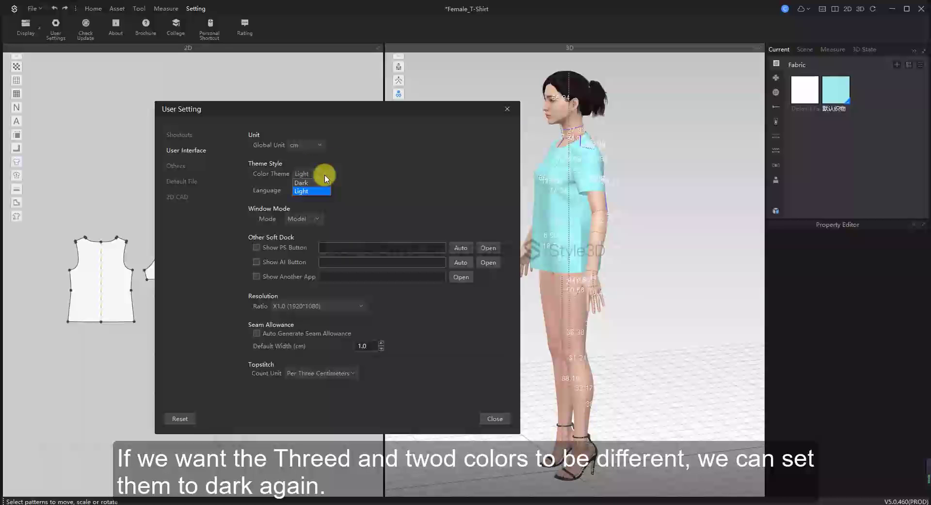
{"action": "left_click", "coordinate": [321, 187]}
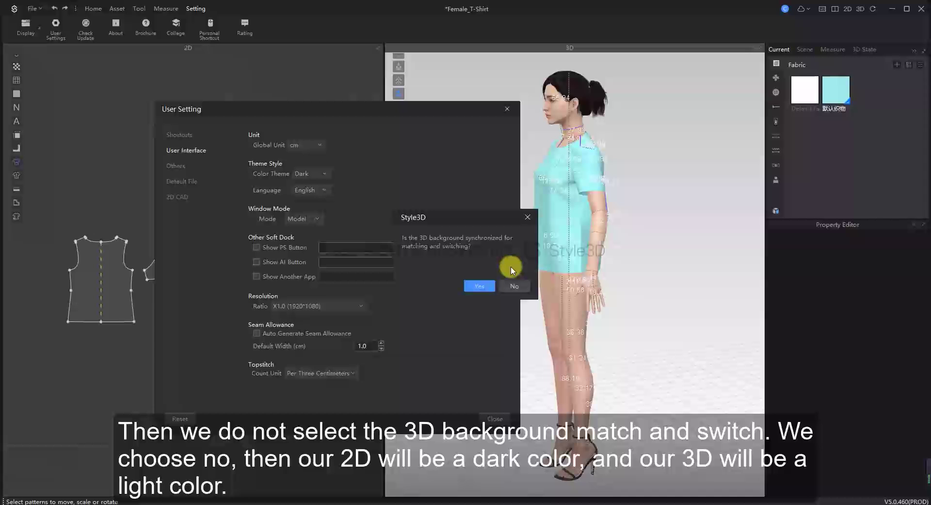
{"action": "left_click", "coordinate": [518, 286]}
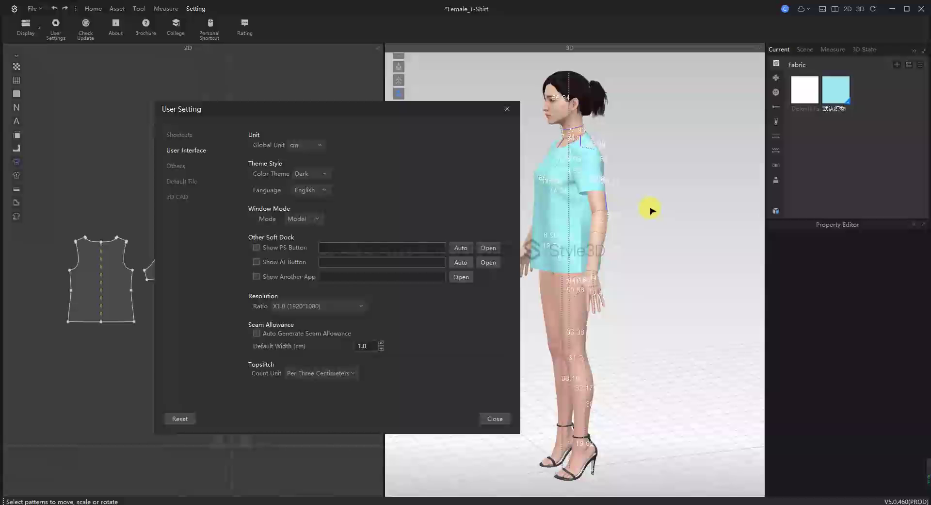
{"action": "mouse_move", "coordinate": [420, 104]}
{"action": "left_mouse_down"}
{"action": "mouse_move", "coordinate": [385, 105]}
{"action": "mouse_move", "coordinate": [410, 99]}
{"action": "left_mouse_up"}
{"action": "left_click", "coordinate": [314, 185]}
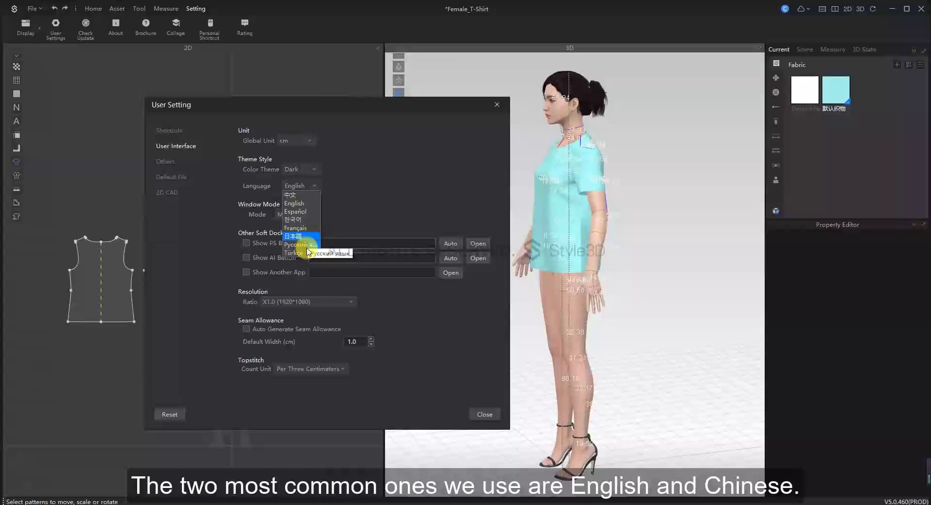
{"action": "left_click", "coordinate": [317, 186]}
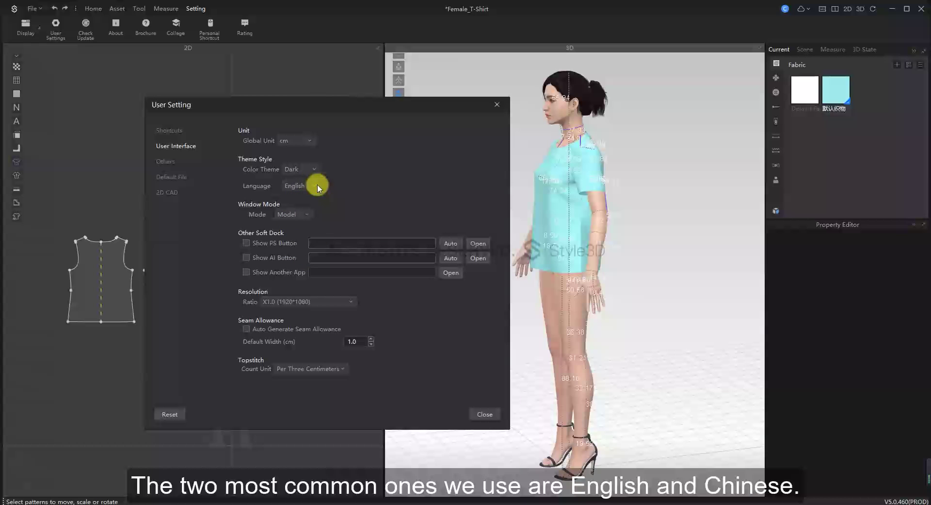
{"action": "left_click", "coordinate": [309, 214]}
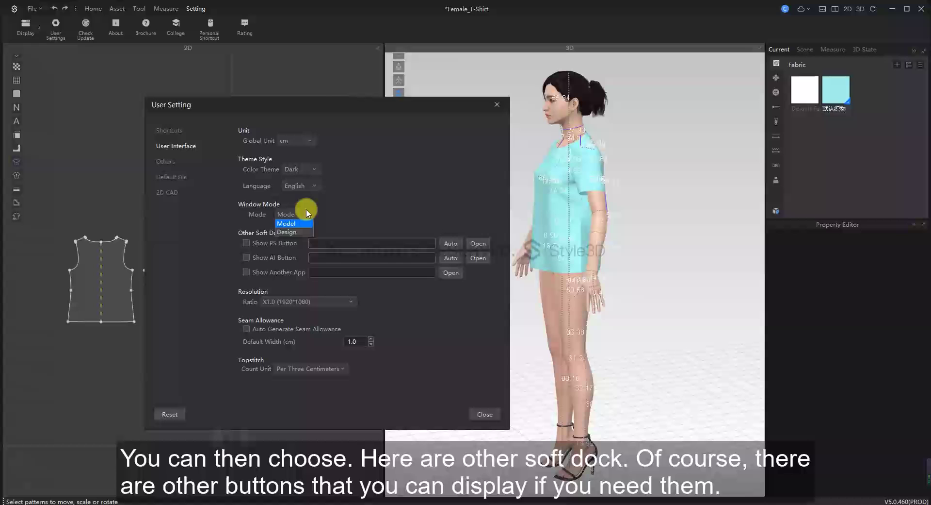
{"action": "left_click", "coordinate": [309, 212]}
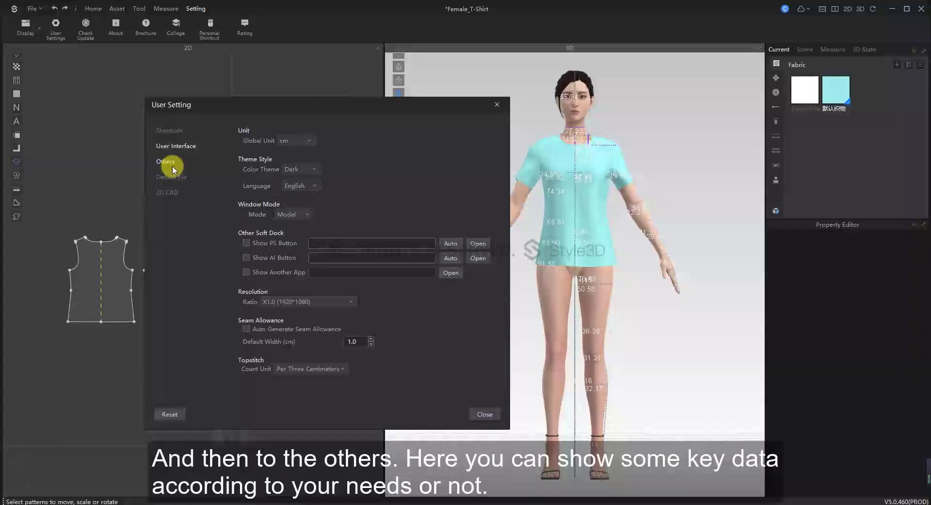
Review the Others page, keeping Avatar Align Center viewport and 10-minute, 50-file autosave, then close
{"action": "left_click", "coordinate": [172, 165]}
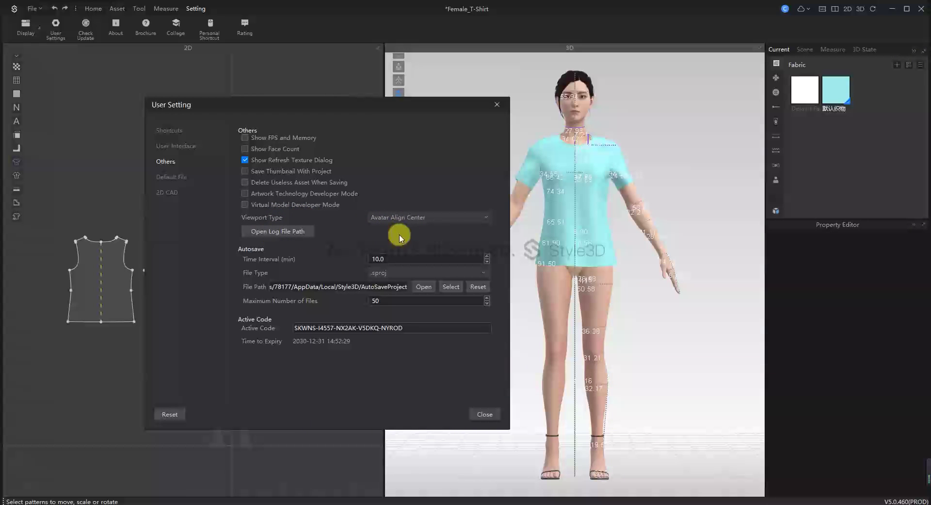
{"action": "left_click", "coordinate": [486, 218]}
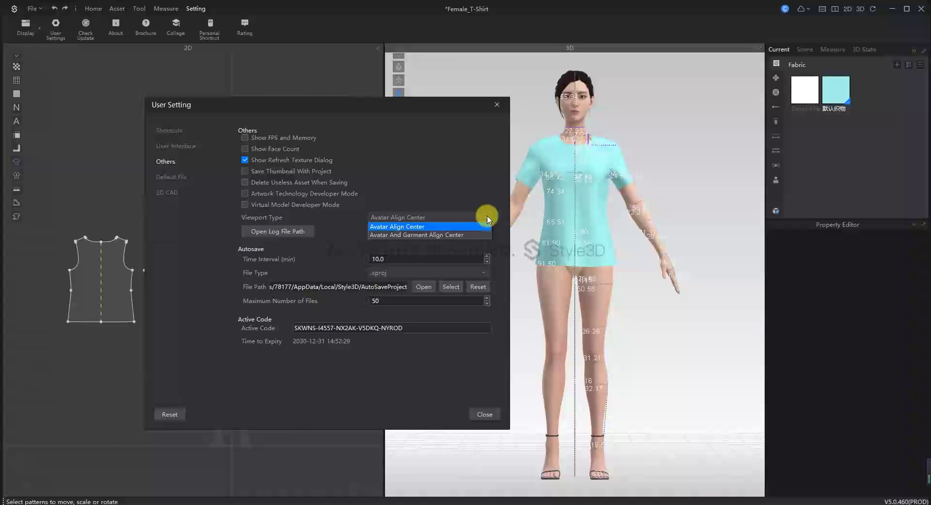
{"action": "left_click", "coordinate": [488, 218]}
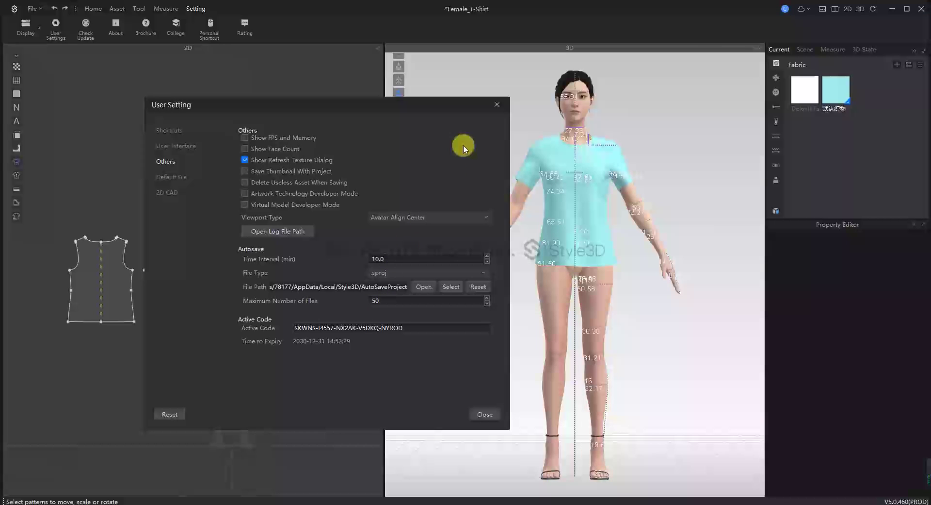
{"action": "left_click", "coordinate": [497, 105]}
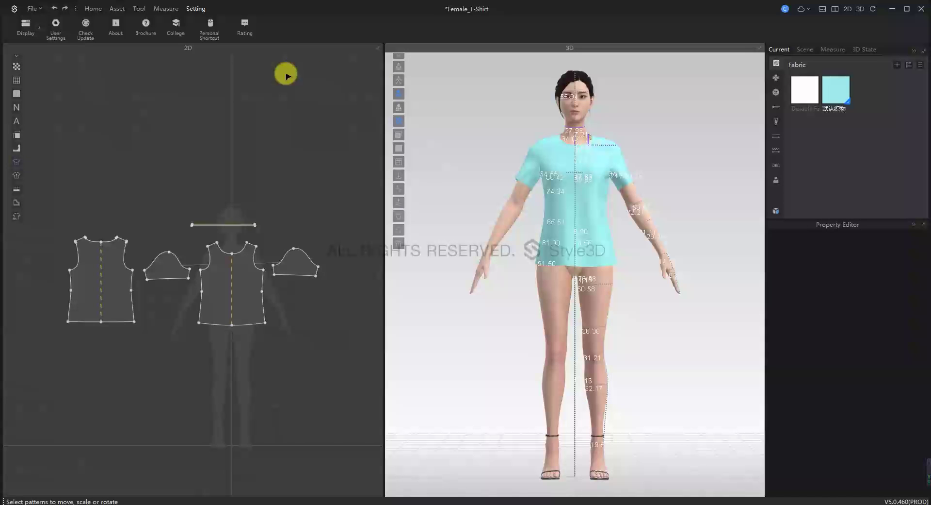
{"action": "left_click", "coordinate": [87, 24]}
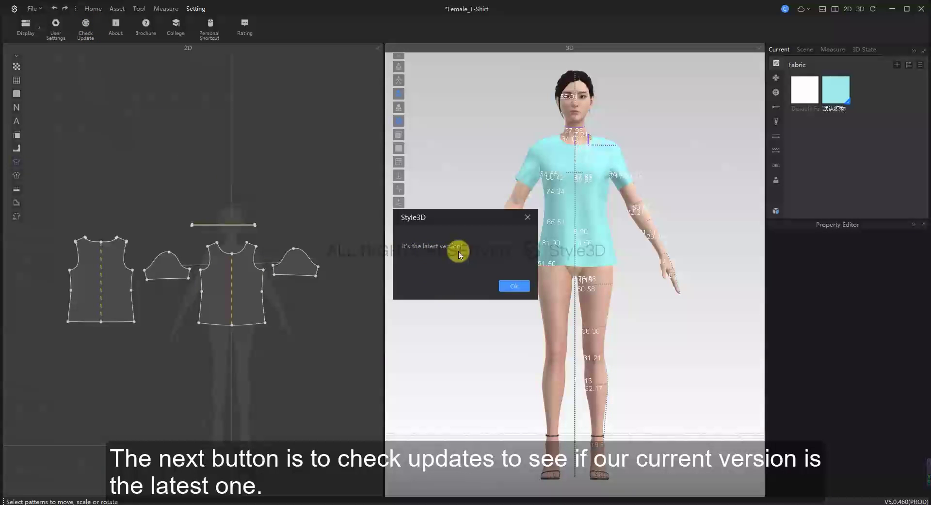
{"action": "left_click", "coordinate": [514, 288]}
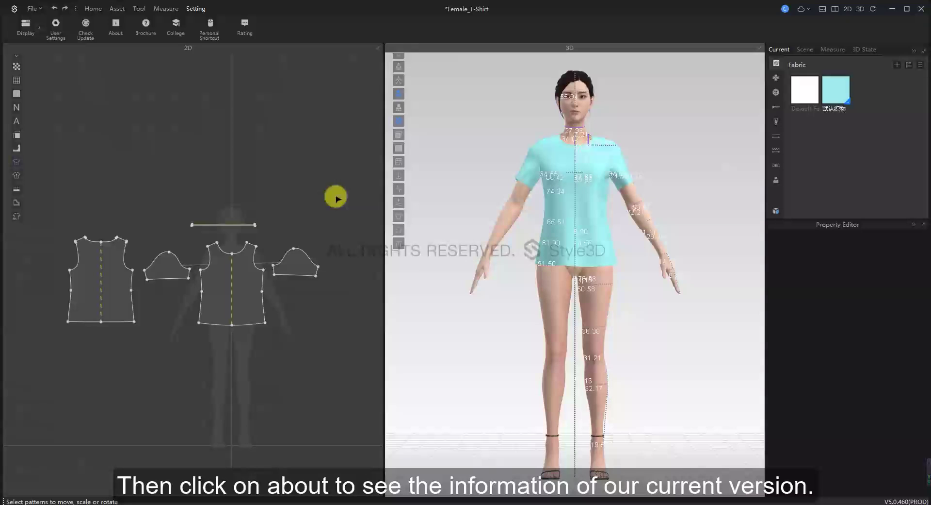
{"action": "left_click", "coordinate": [116, 27]}
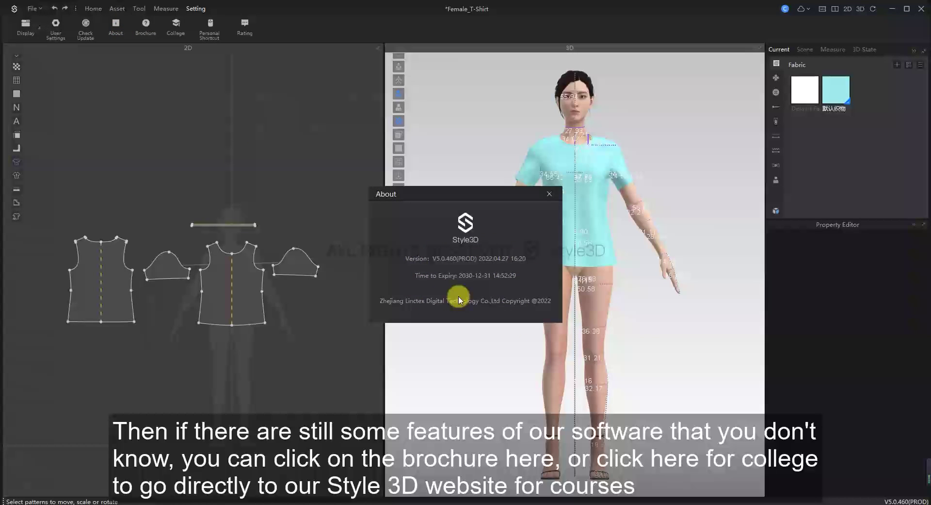
{"action": "left_click", "coordinate": [550, 194]}
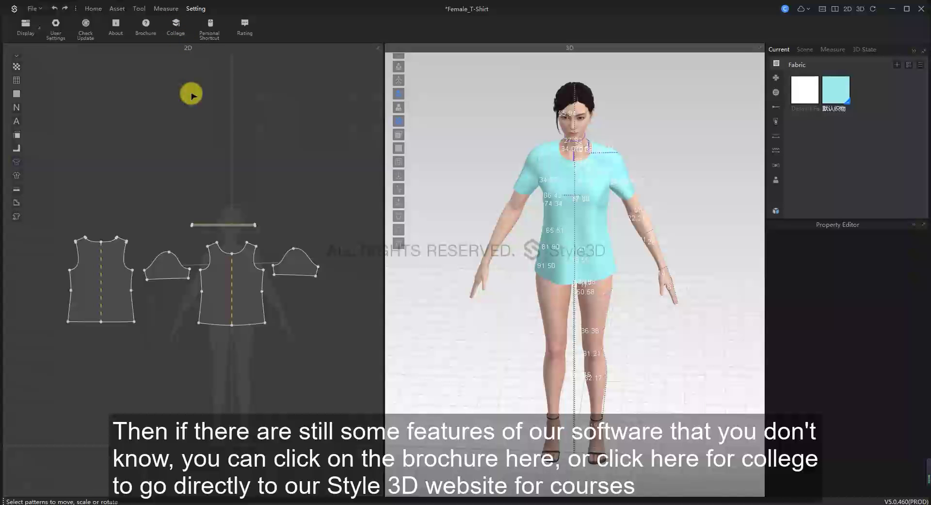
View and close the Personal Shortcut Menu editor, then bring up the Rating dialog
{"action": "left_click", "coordinate": [207, 26]}
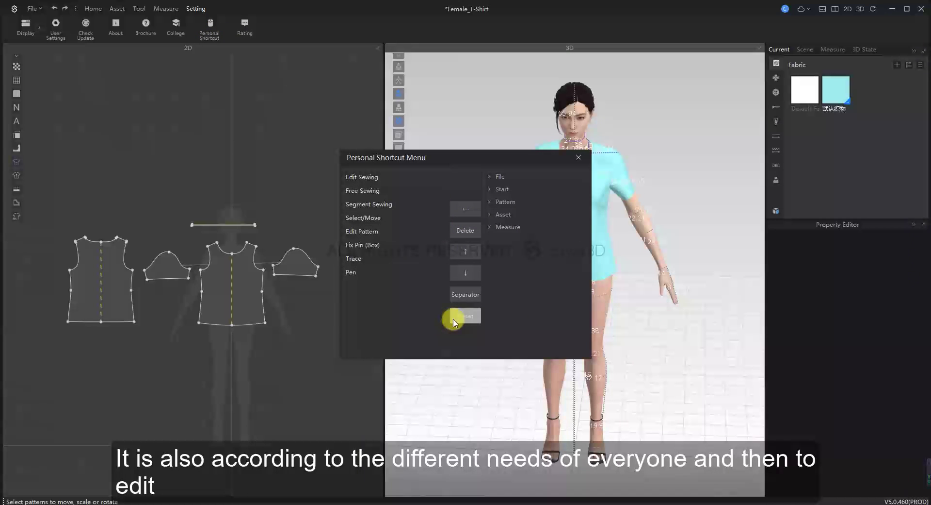
{"action": "left_click", "coordinate": [578, 157]}
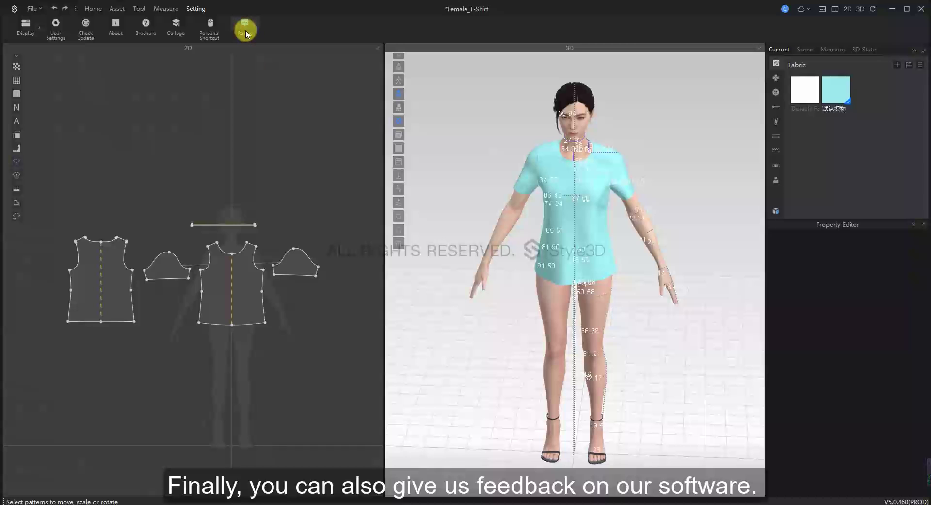
{"action": "left_click", "coordinate": [246, 30]}
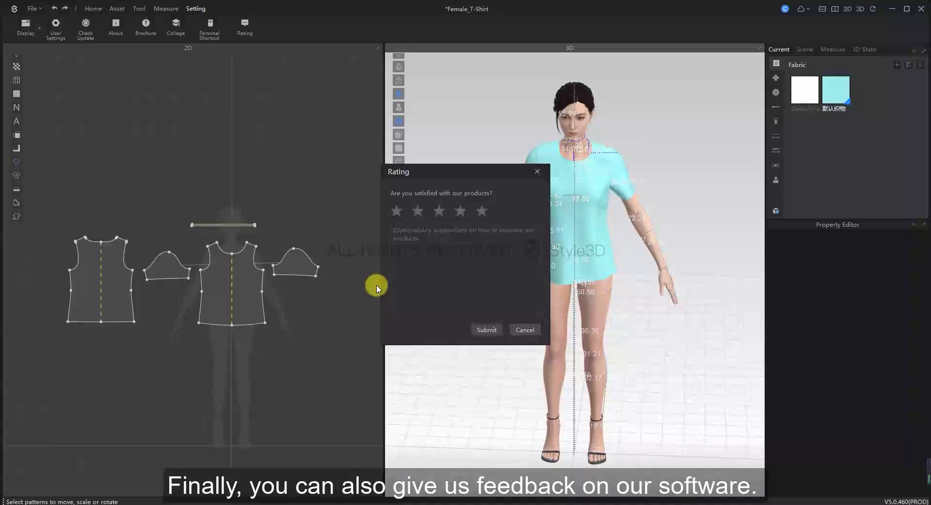
Close the Rating dialog without submitting feedback
{"action": "left_click", "coordinate": [537, 171]}
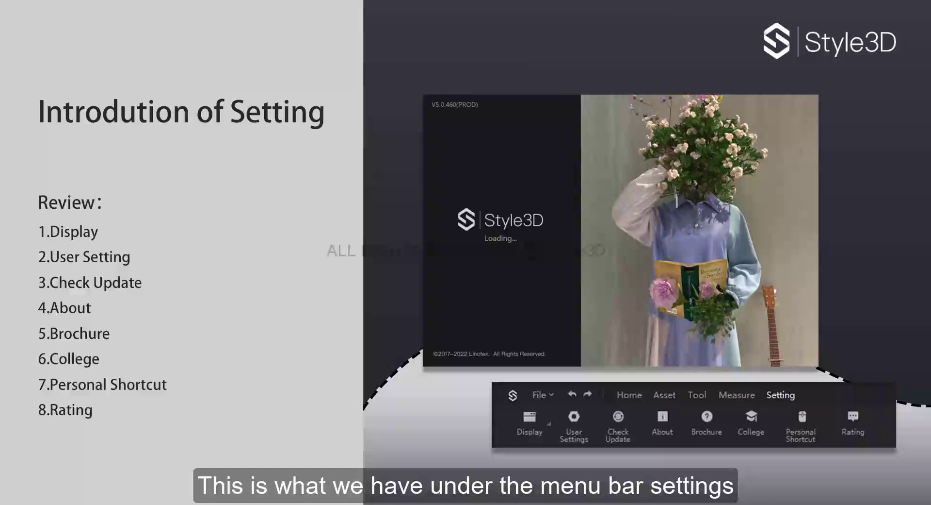